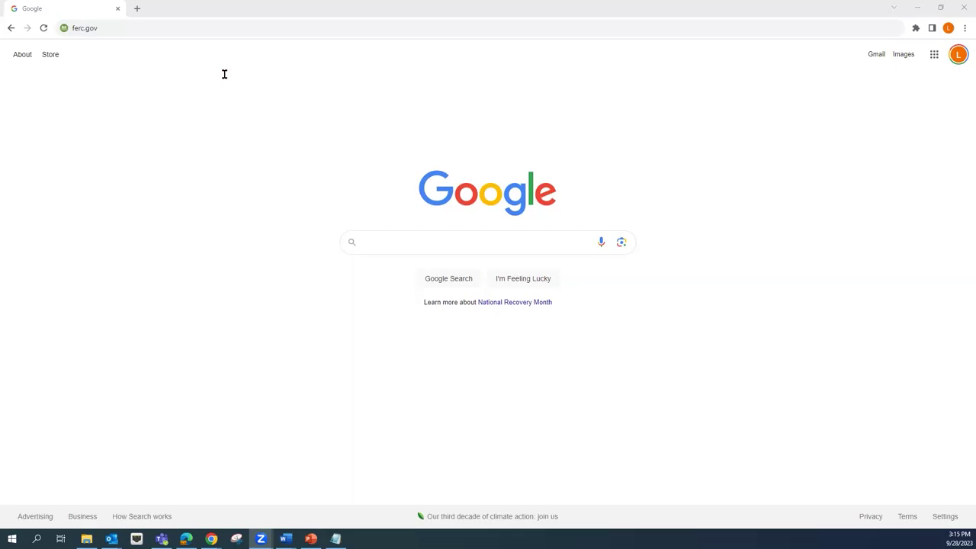
Go to ferc.gov and log in to FERC Online through the eFile / eComment quick link
left_click(119, 29)
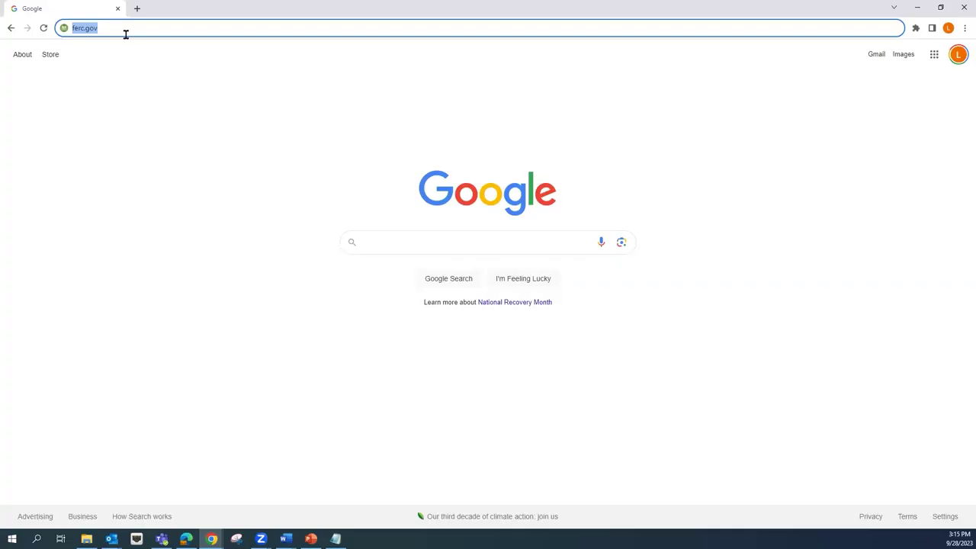
key("Return")
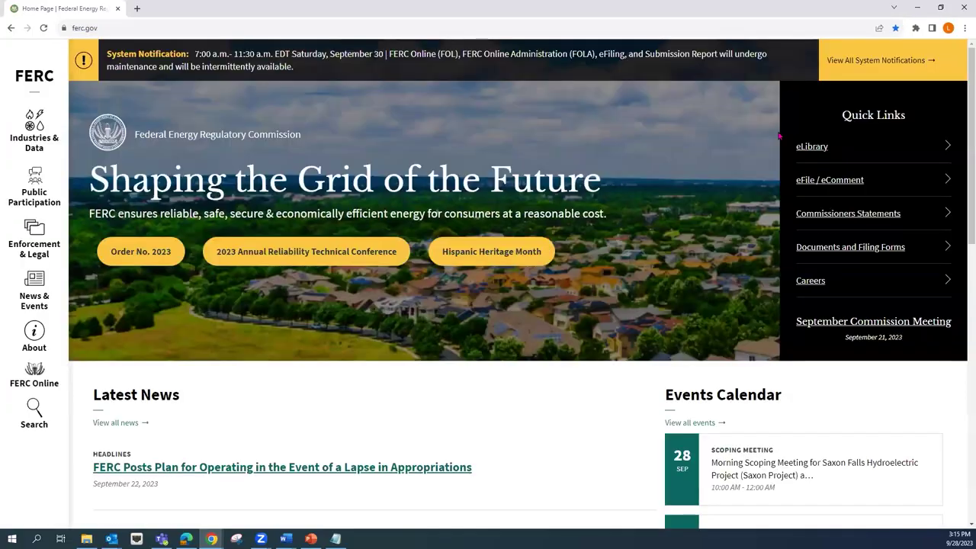
left_click(810, 184)
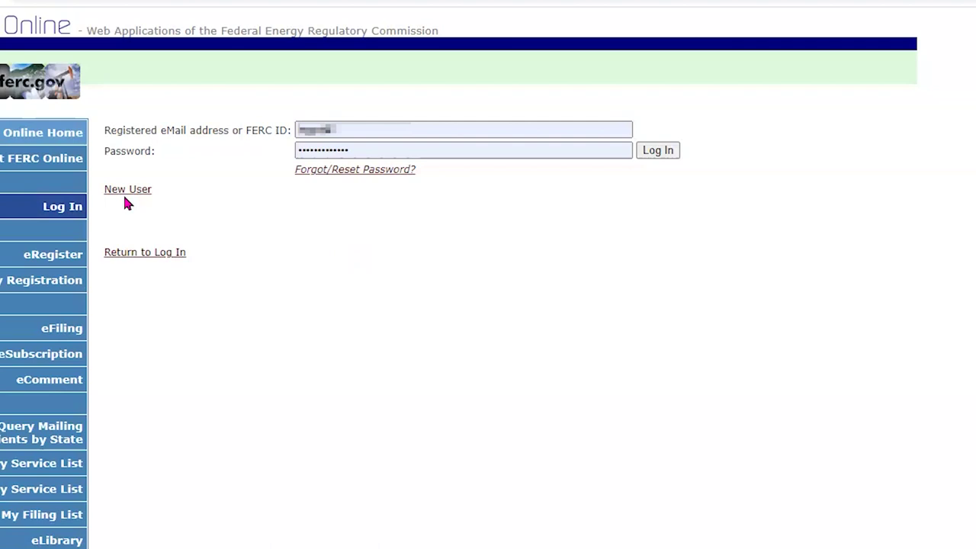
left_click(667, 154)
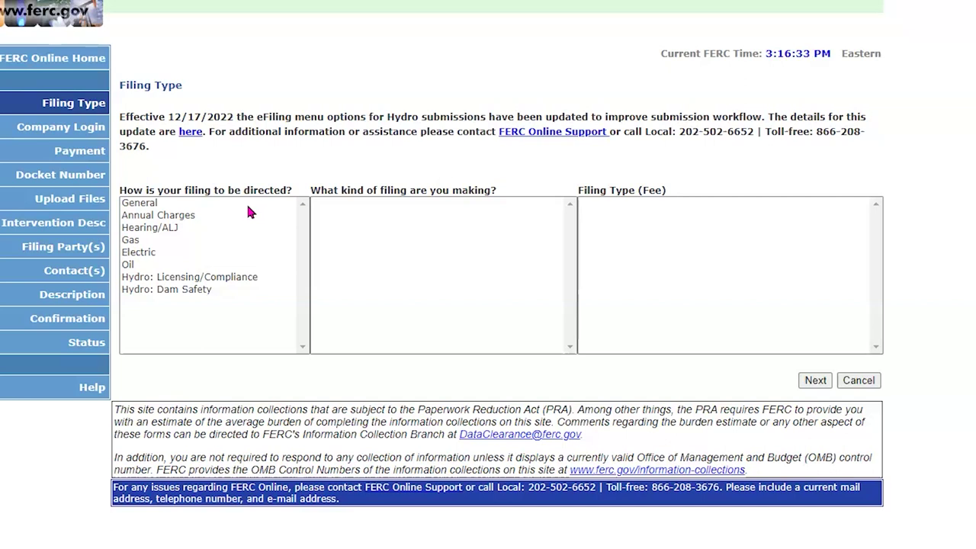
Choose General as the filing direction on the Filing Type page
left_click(152, 203)
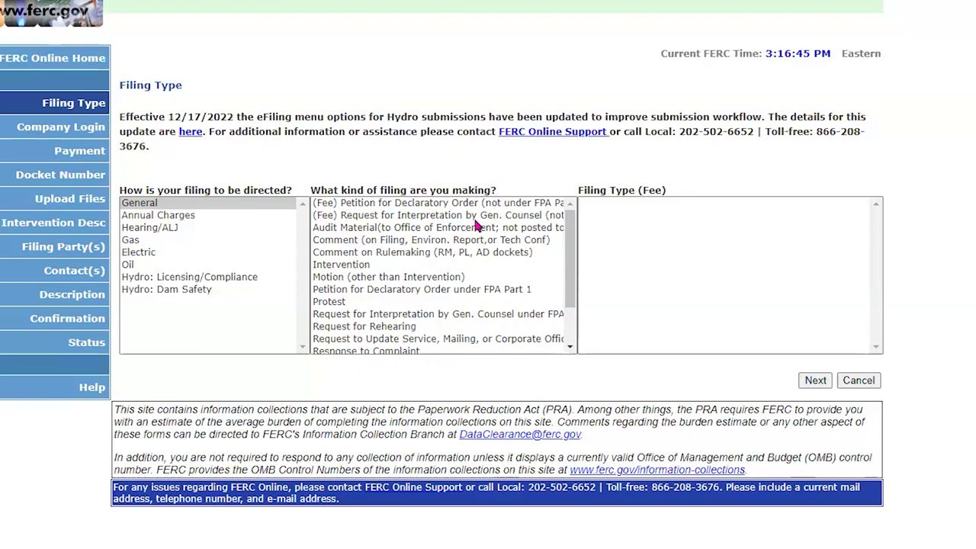
Pick Intervention, then the (doc-less) Motion to Intervene filing type
left_click(426, 267)
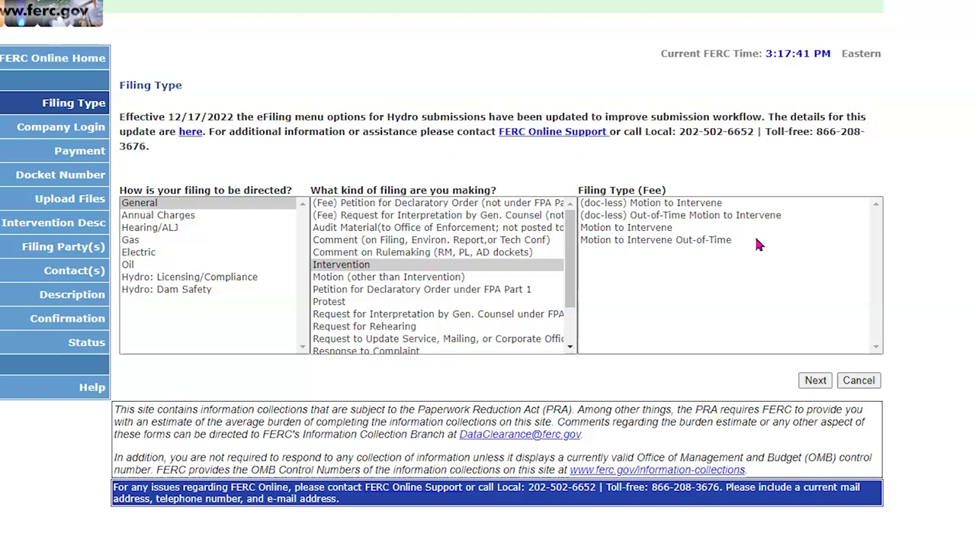
left_click(717, 204)
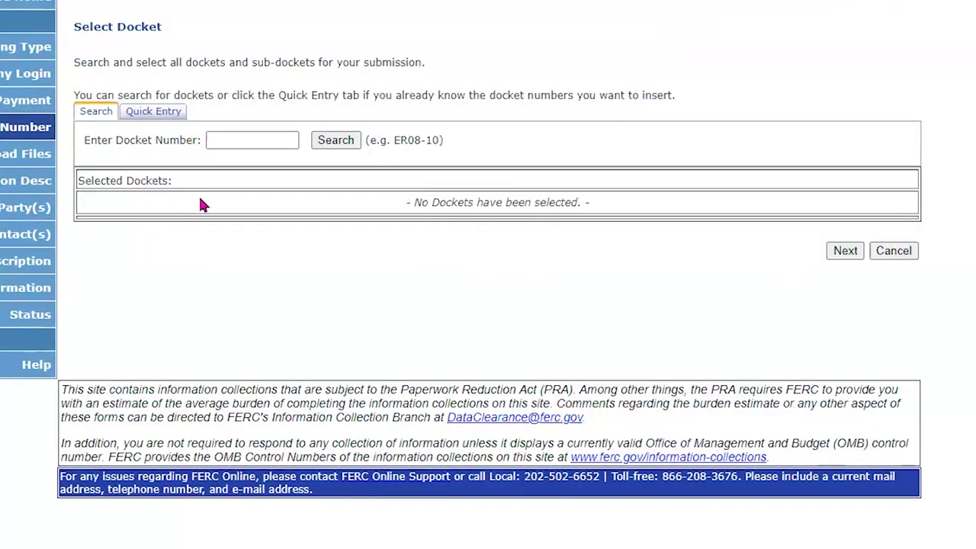
Search for docket GP04-1 and add GP04-1-000 to the selected dockets
left_click(228, 140)
type("GP14-1")
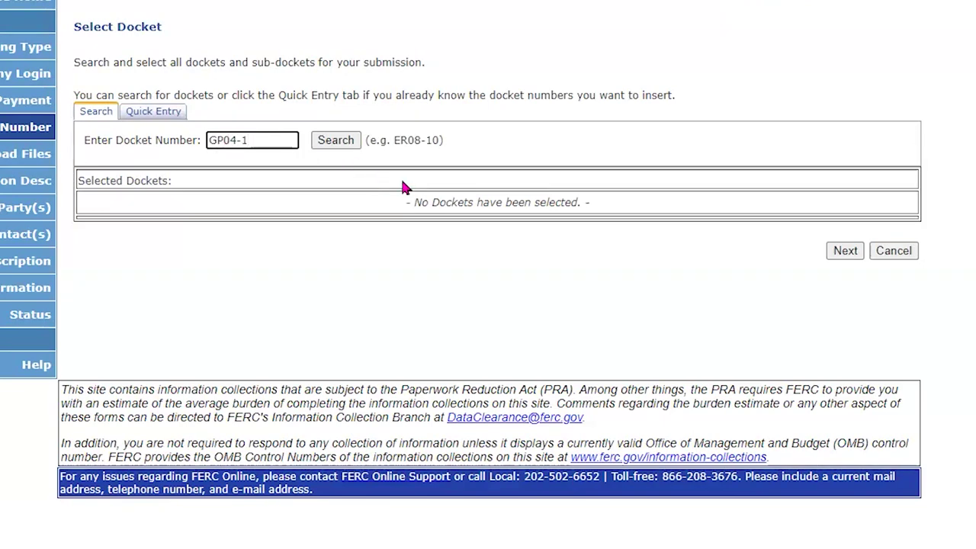
left_click(334, 143)
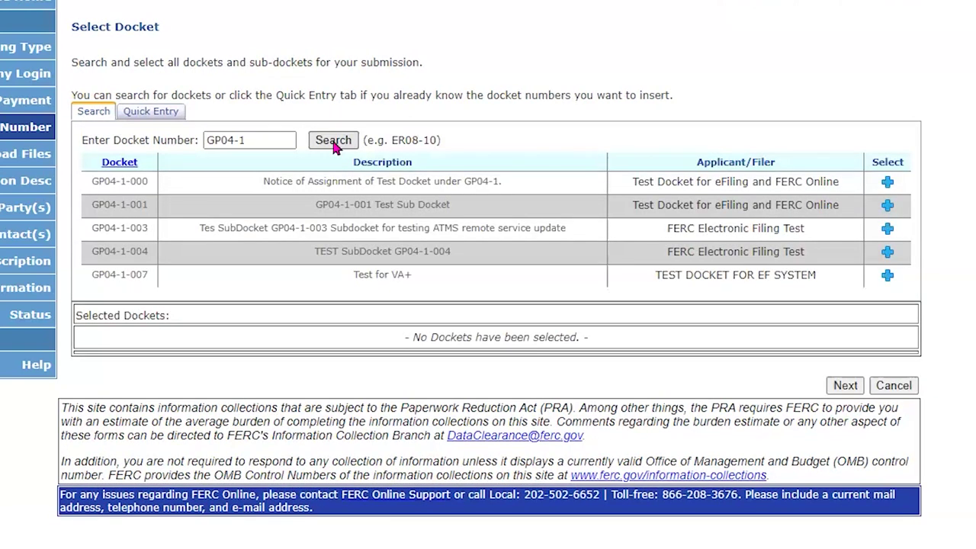
left_click(887, 183)
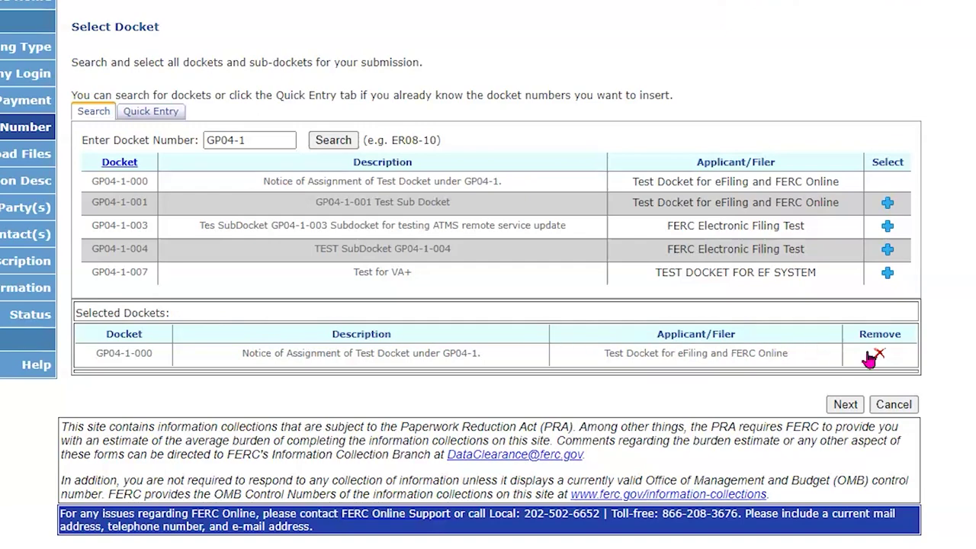
left_click(845, 404)
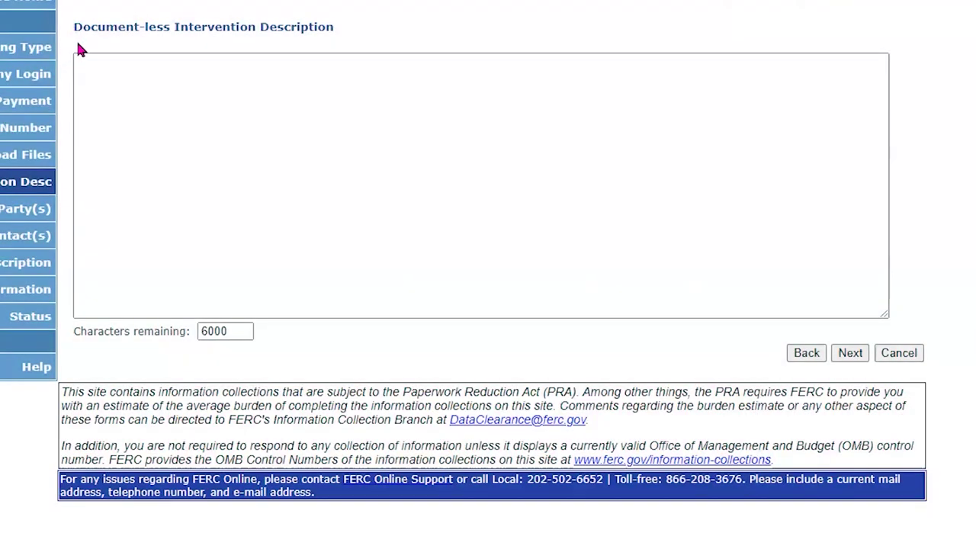
Paste the prepared Pursuant to 385.214 (b) statement into the intervention description box
left_click(280, 109)
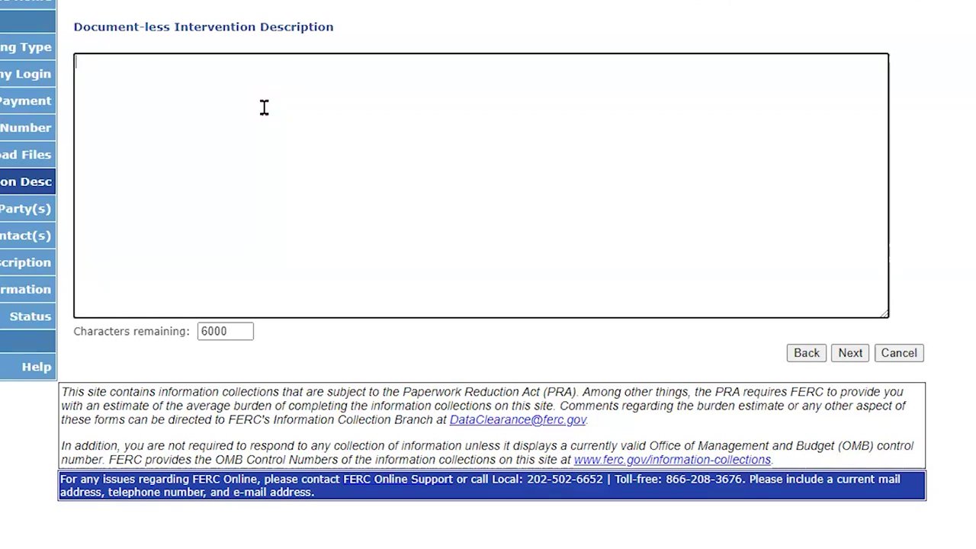
type("Pursuant to 385.214 (b) - Cite to the Commission’s regulations pursuant to Section 214 (385.214 to motion to intervene) - Explain why are you intervening - Explain your interest in in detail \tDoes the individual, group, or organization represent an interest which may be directly affected by the outcome of the proceeding, including any interest as a: \t\t(A) Consumer, \t\t(B) Customer, \t\t(C) Competitor, or \t\t(D) Security holder of a party; or \"The movant's participation is in the public interest.\"")
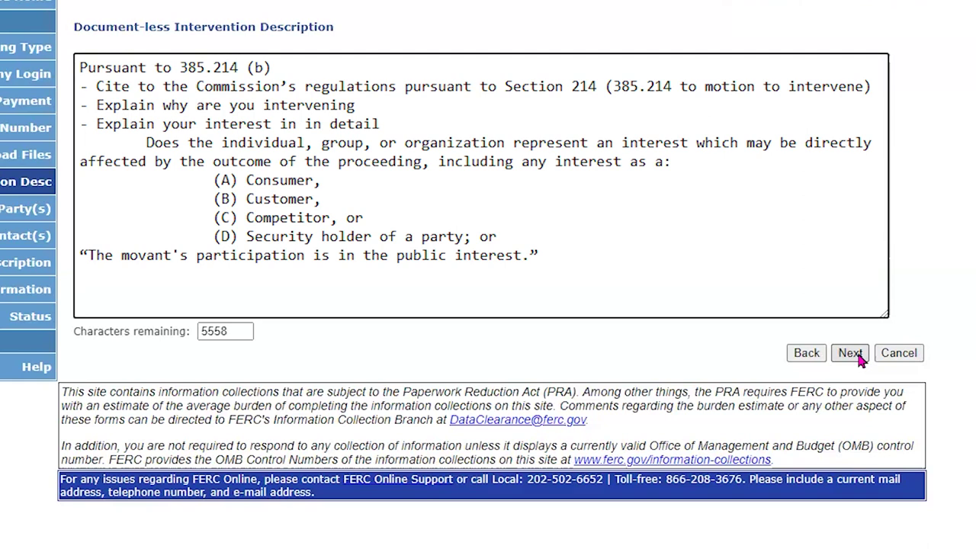
Search companies for OPP and add OPP Fundamentals for Participating in FERC Matters as filing party
left_click(850, 353)
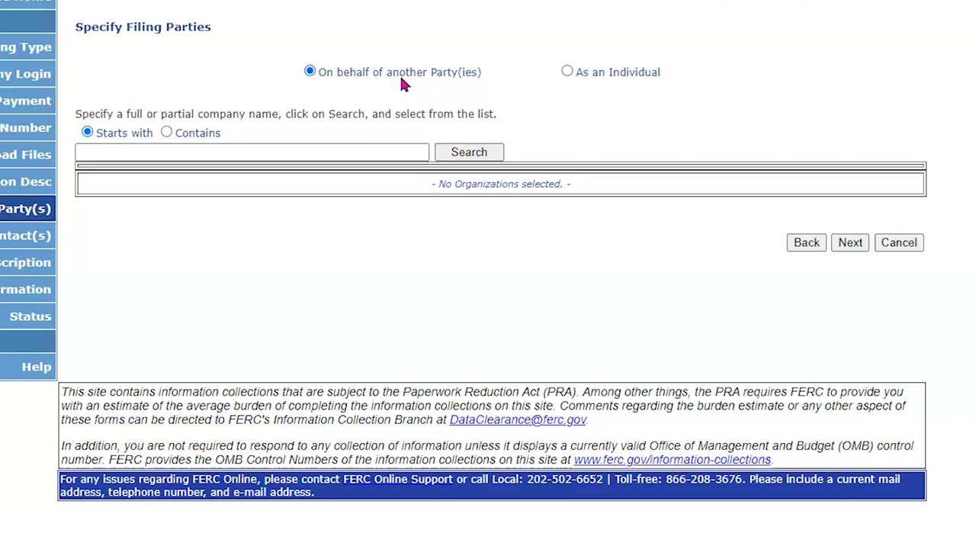
left_click(387, 145)
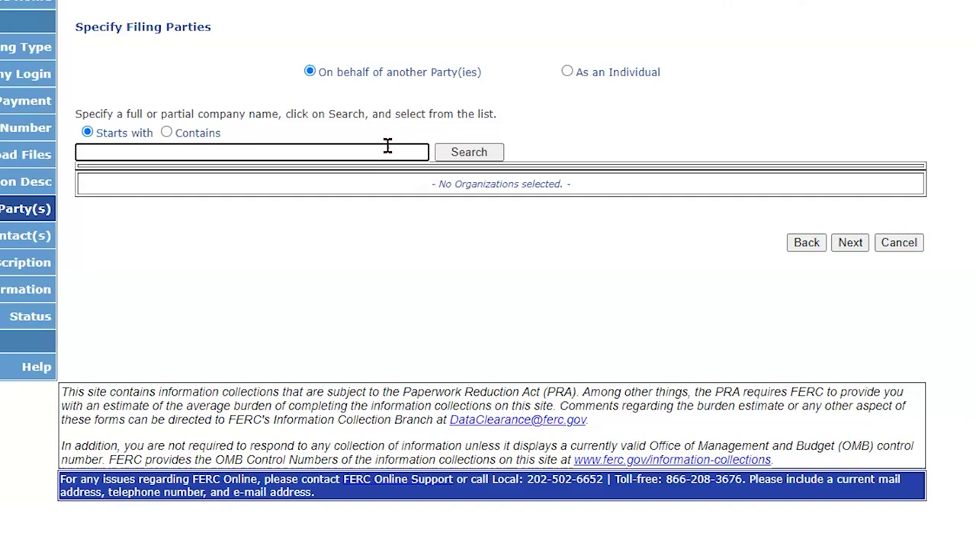
type("OPP")
key("Return")
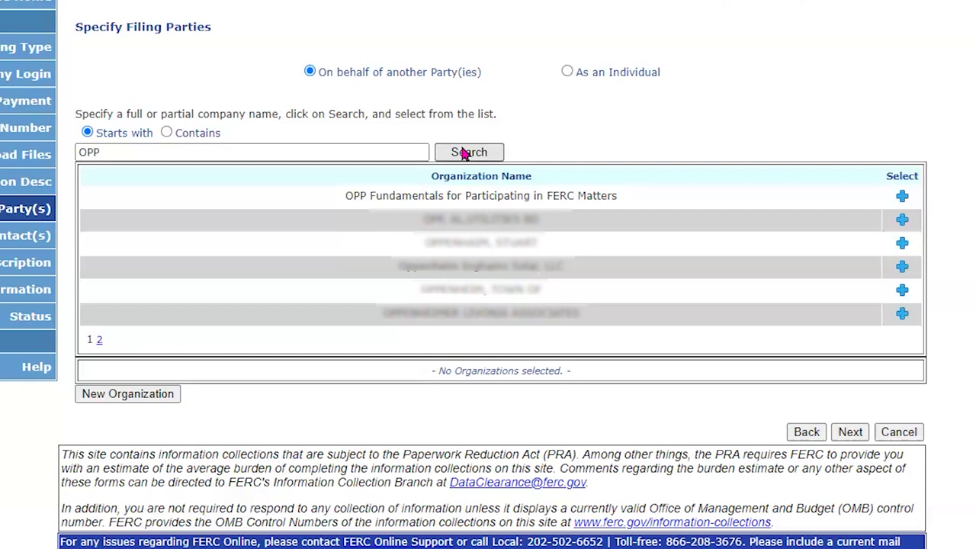
left_click(902, 197)
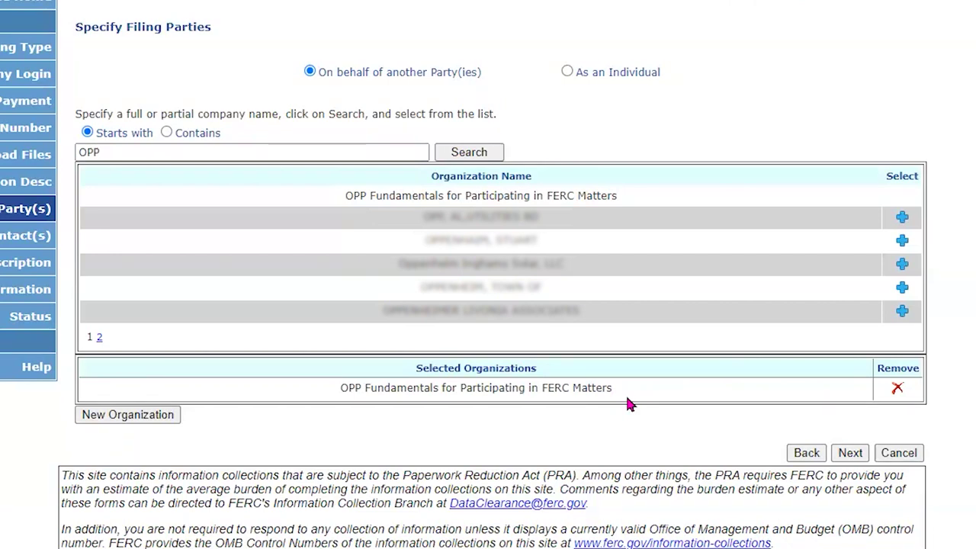
left_click(850, 453)
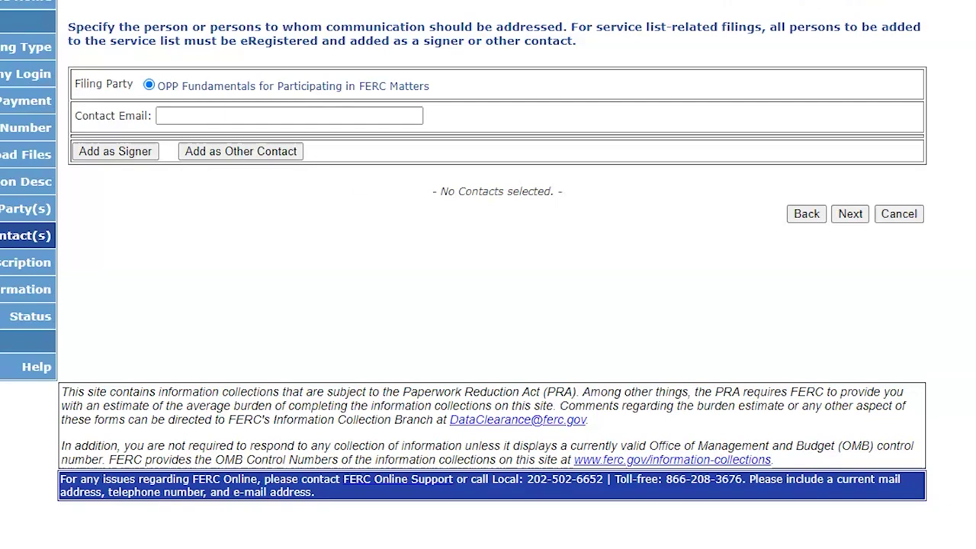
Enter the contact's e-mail and add it as signer for OPP Fundamentals
key("ctrl+v")
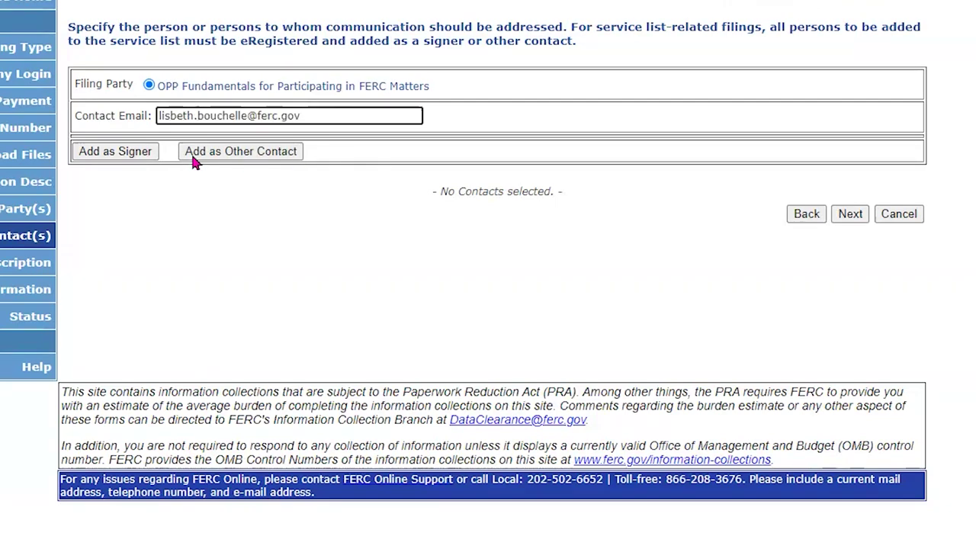
left_click(110, 152)
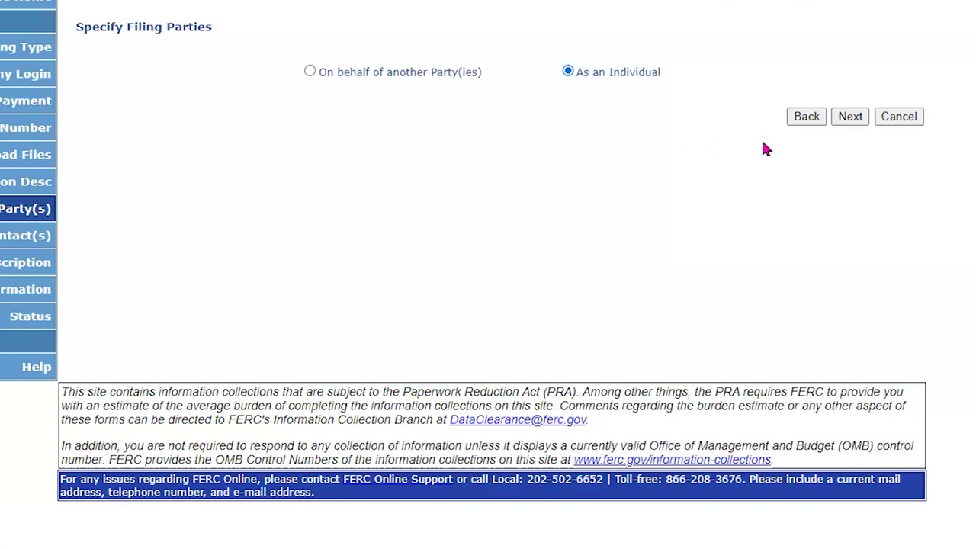
Add the contact's e-mail as signer for the individual filer and advance to Submission Description
left_click(850, 118)
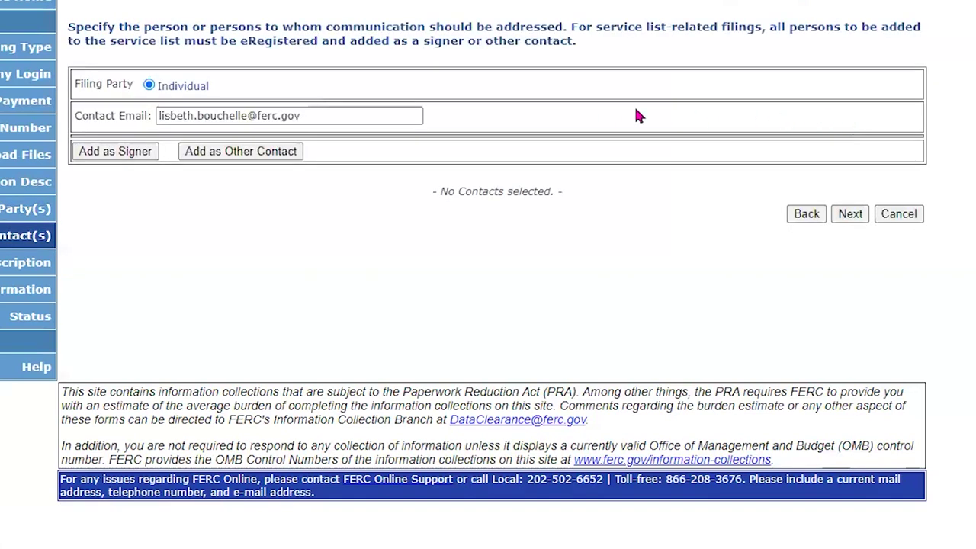
left_click(331, 111)
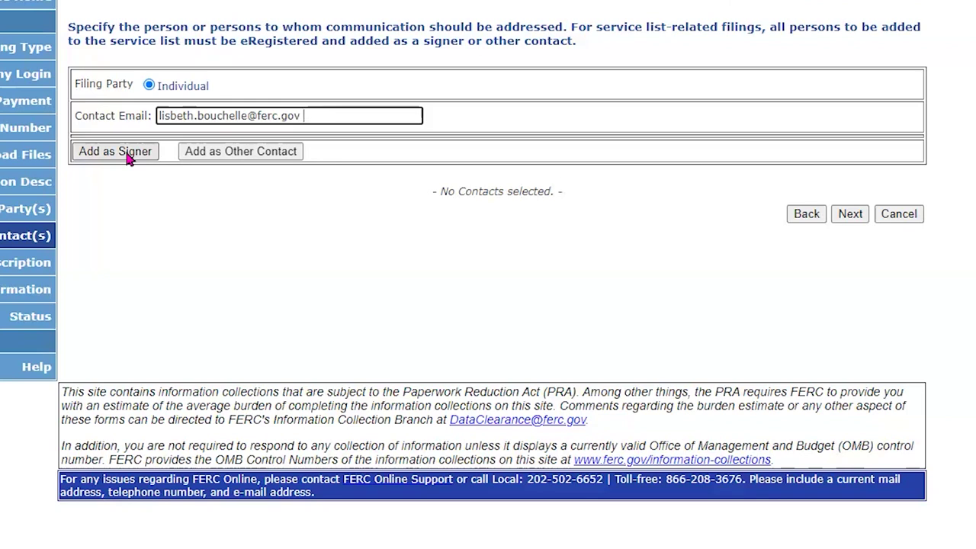
left_click(128, 155)
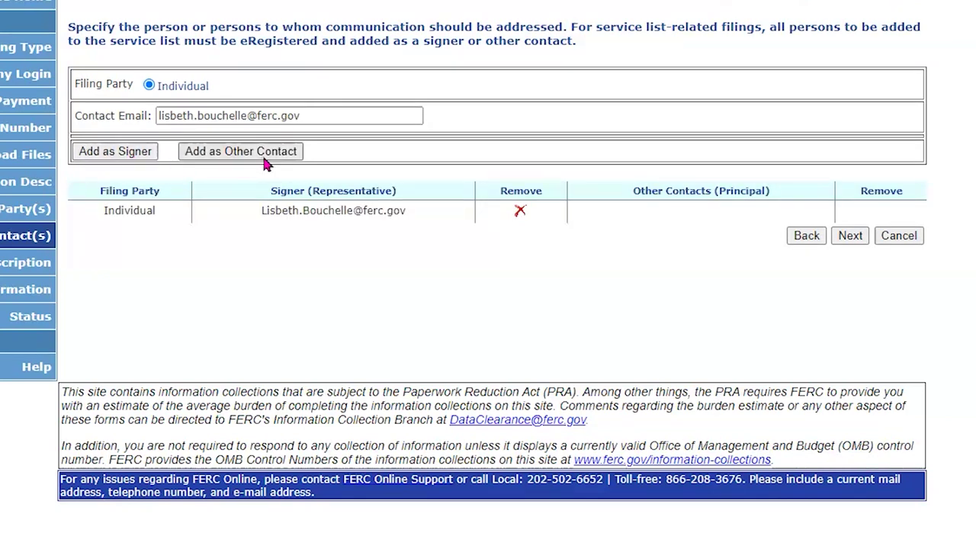
left_click(308, 116)
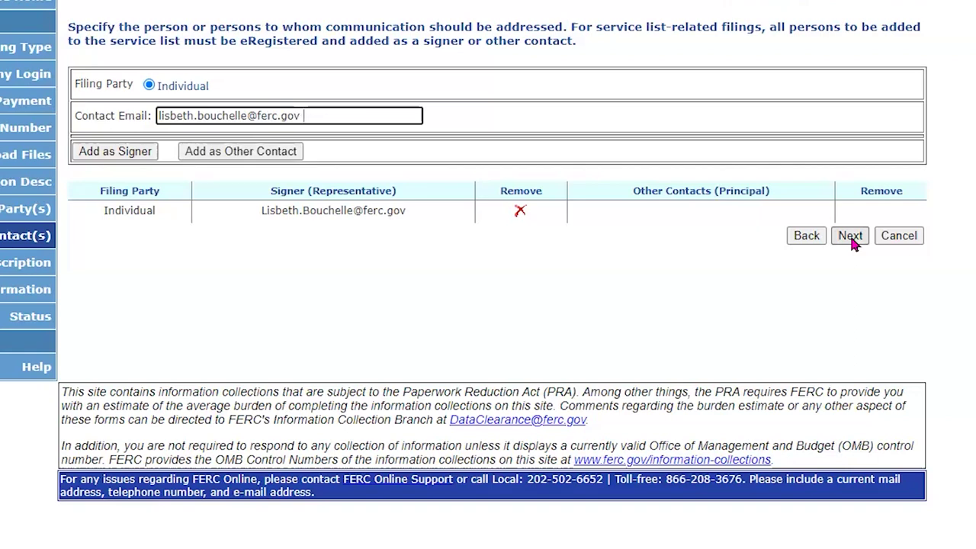
left_click(851, 238)
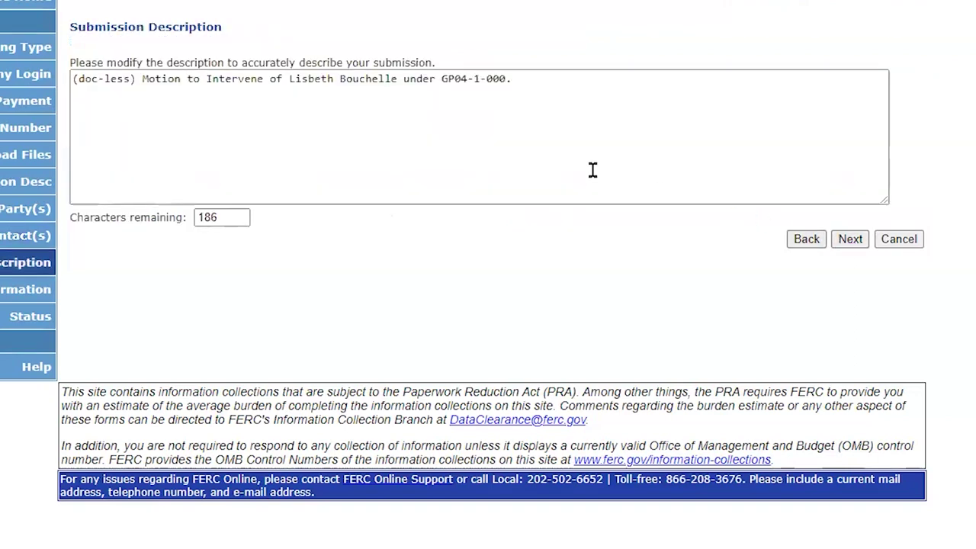
Review the prefilled submission description and move on to the filing Summary
left_click(547, 84)
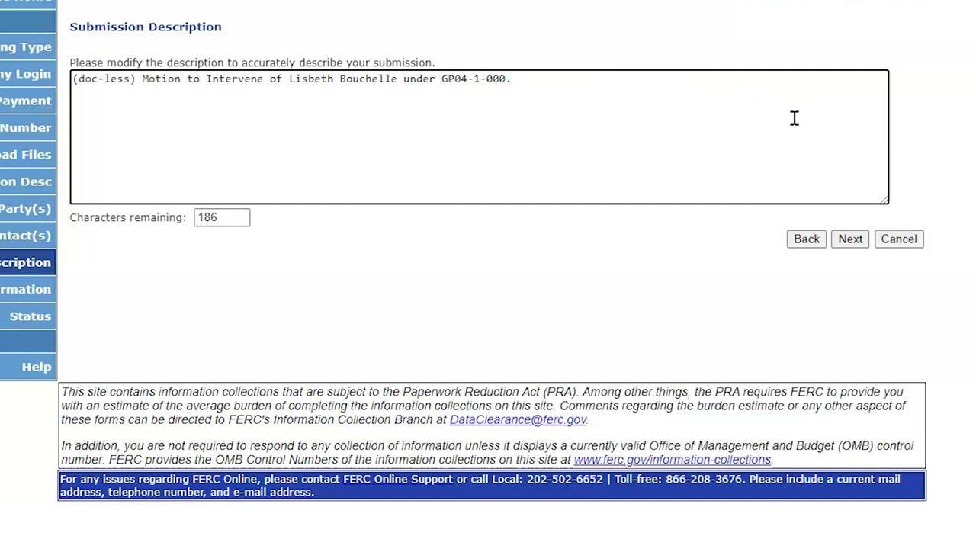
left_click(850, 241)
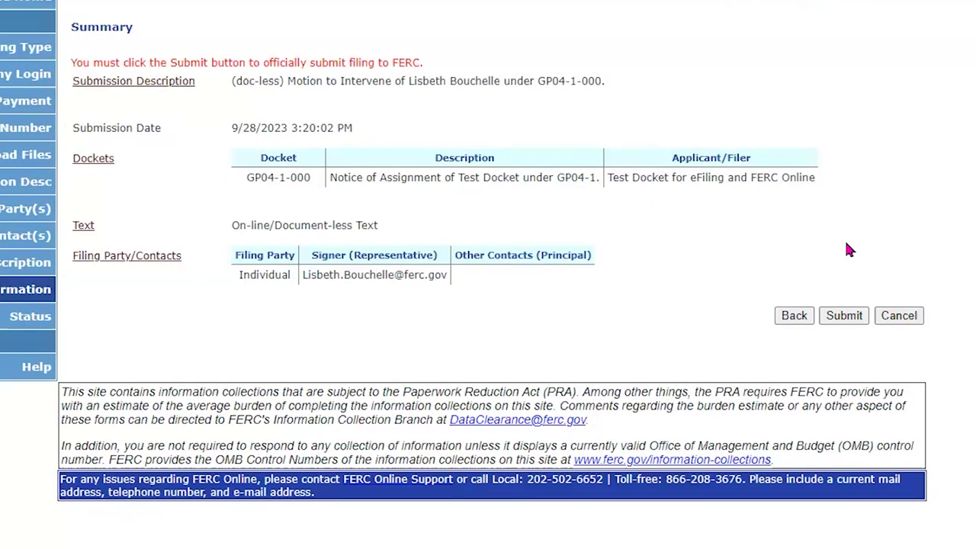
Submit the doc-less Motion to Intervene filing from the Summary page
left_click(843, 316)
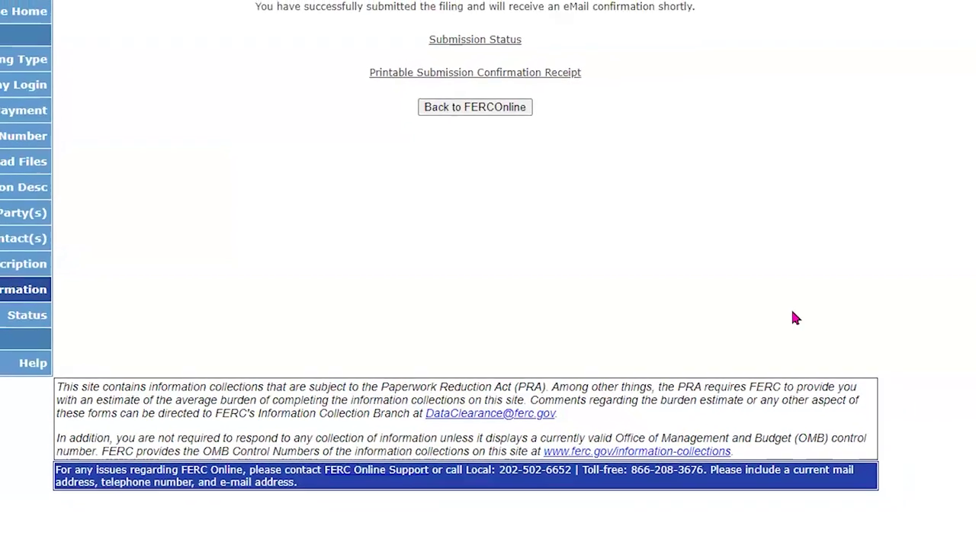